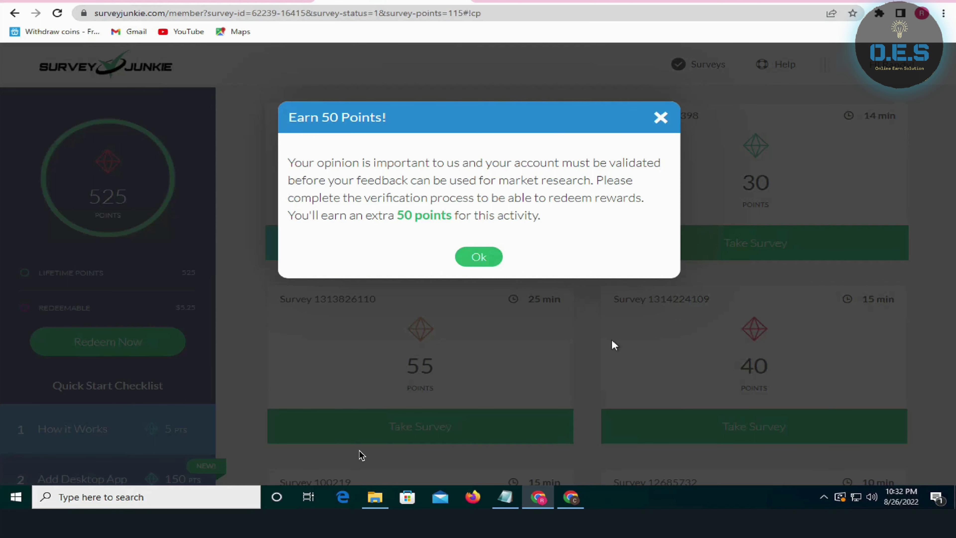
Bring the Google Chrome window with the applicant-details Google Sheets spreadsheet to the front
mouse_move(574, 498)
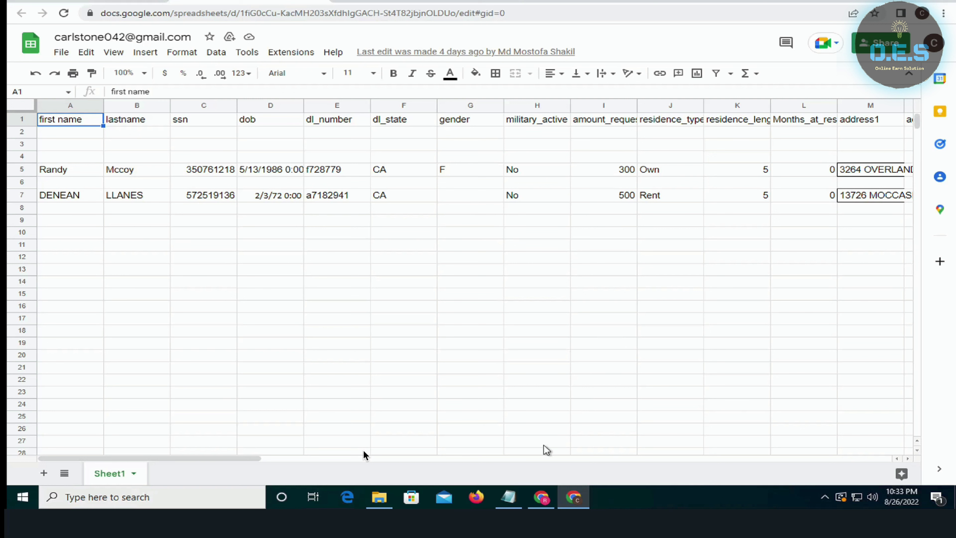
mouse_move(548, 502)
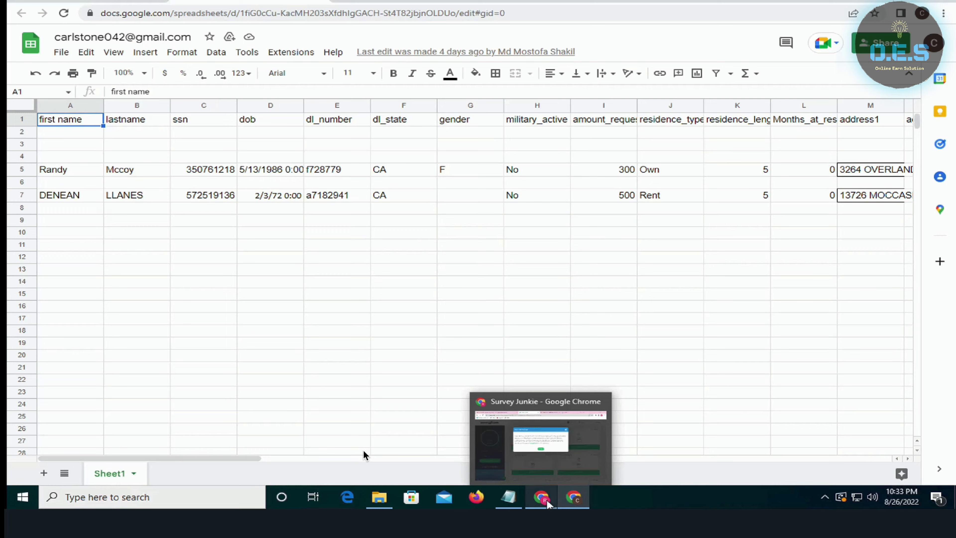
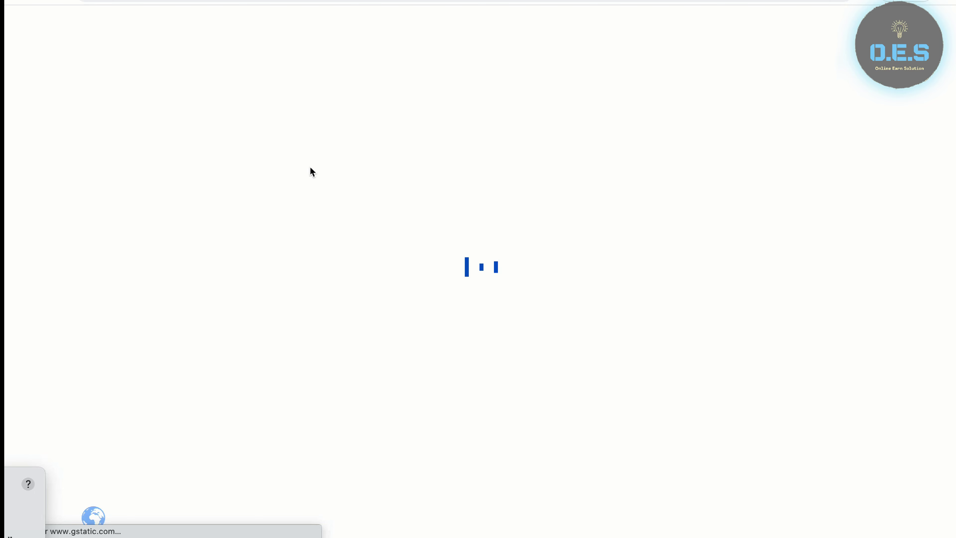
Dismiss the OES Shop welcome popup and browse the Shop category submenus, including PSD File items
click(464, 1)
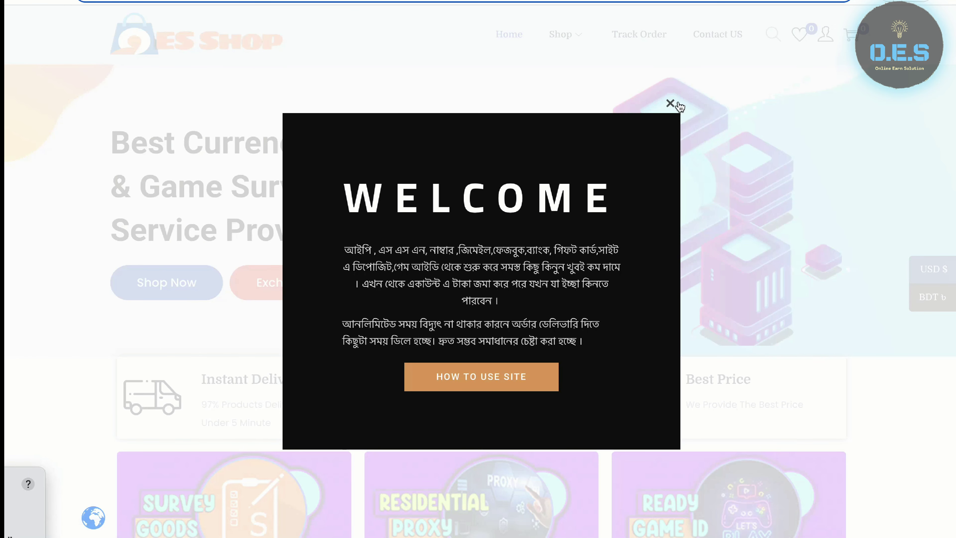
click(670, 103)
mouse_move(588, 37)
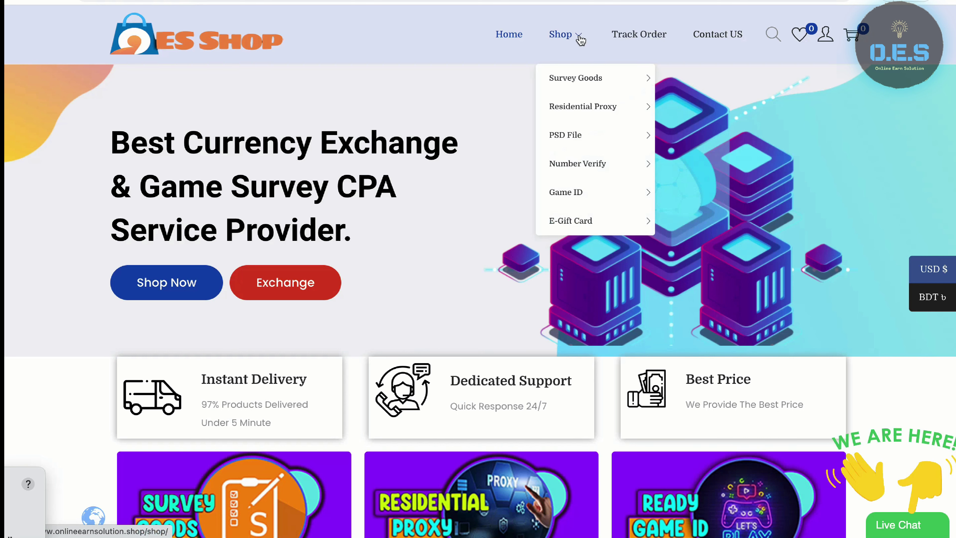
mouse_move(572, 196)
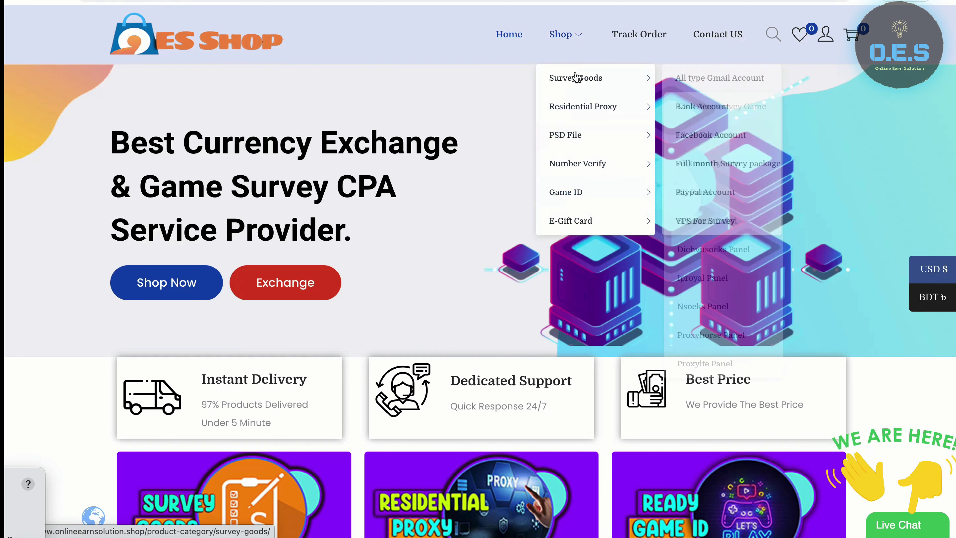
mouse_move(574, 102)
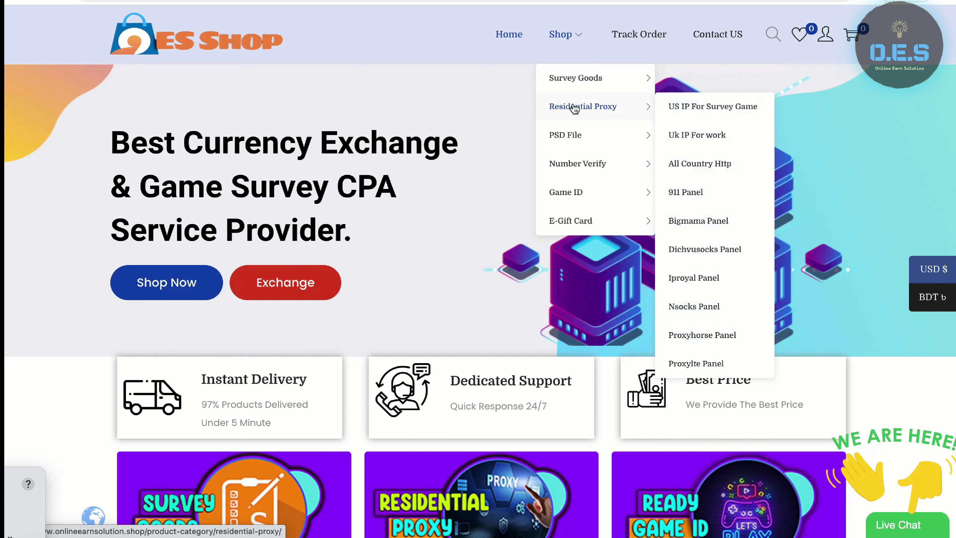
mouse_move(572, 133)
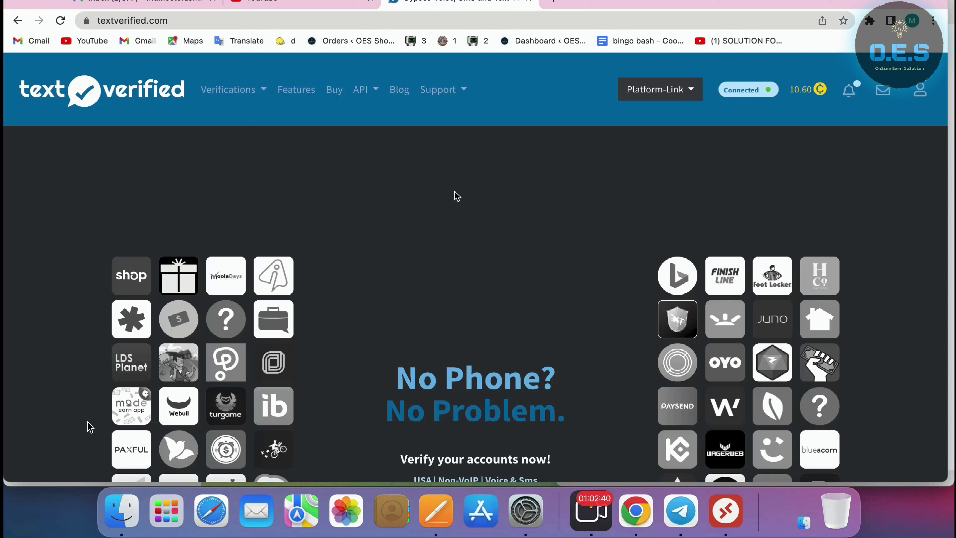
Close the YouTube and inbox tabs and go to TextVerified's Text & SMS verifications
click(232, 89)
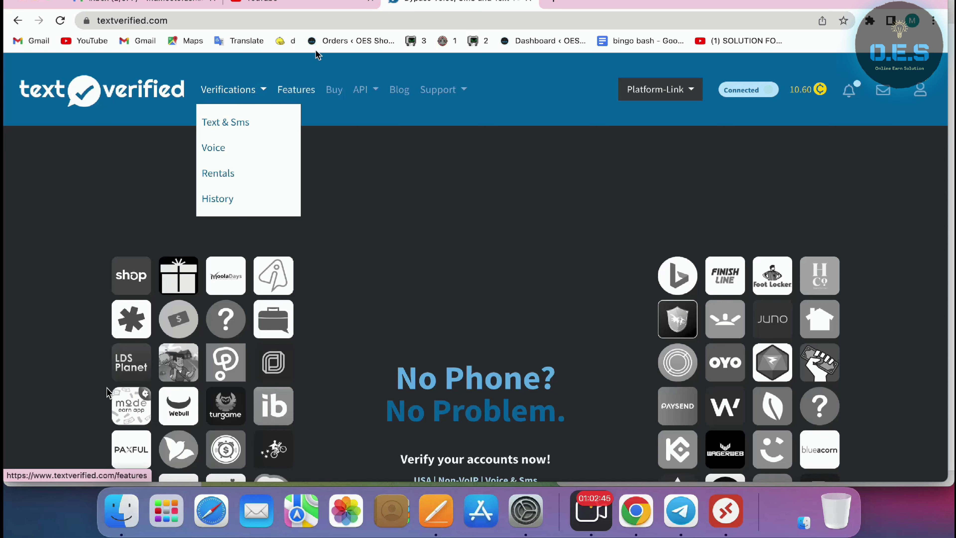
click(370, 1)
click(213, 1)
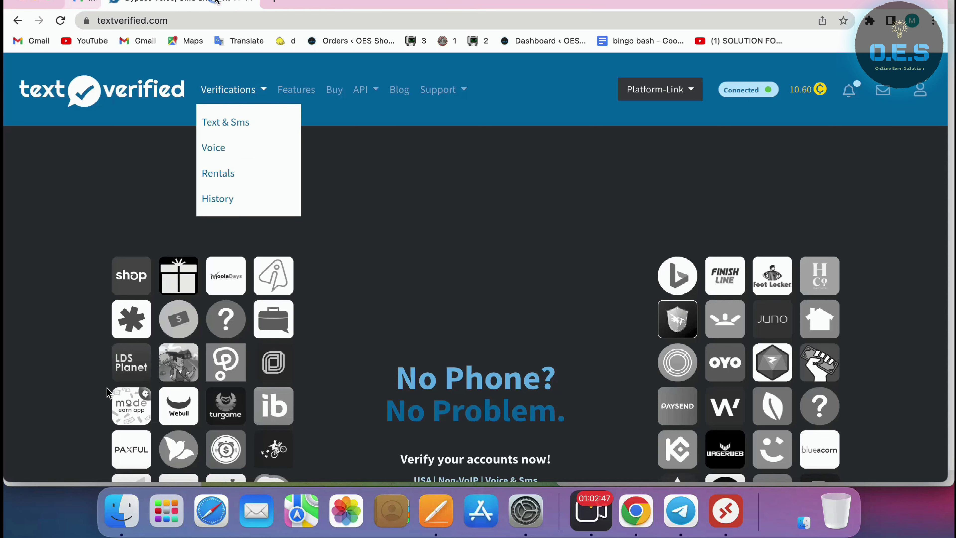
click(226, 123)
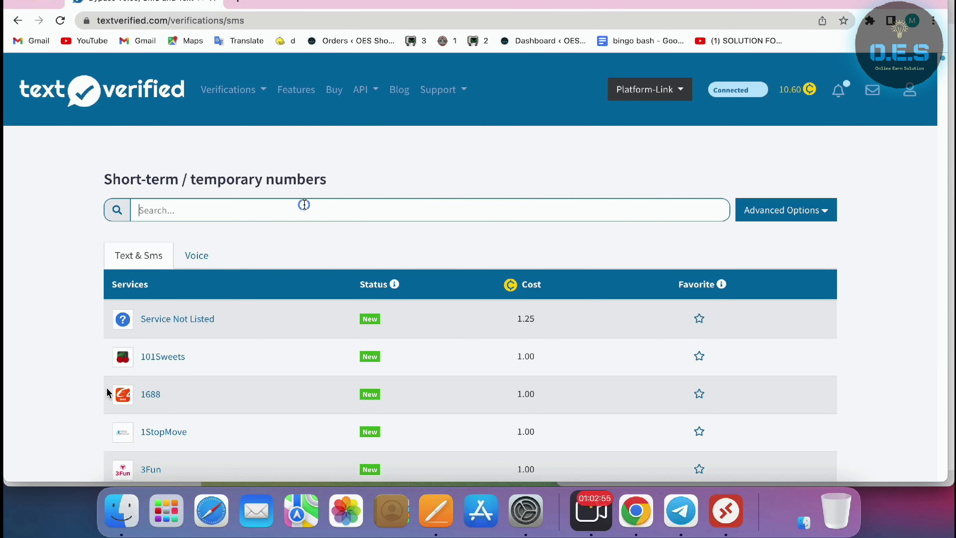
Search services for 'ju' to find Survey Junkie at 0.75, and show Advanced Options
click(305, 204)
text(jn)
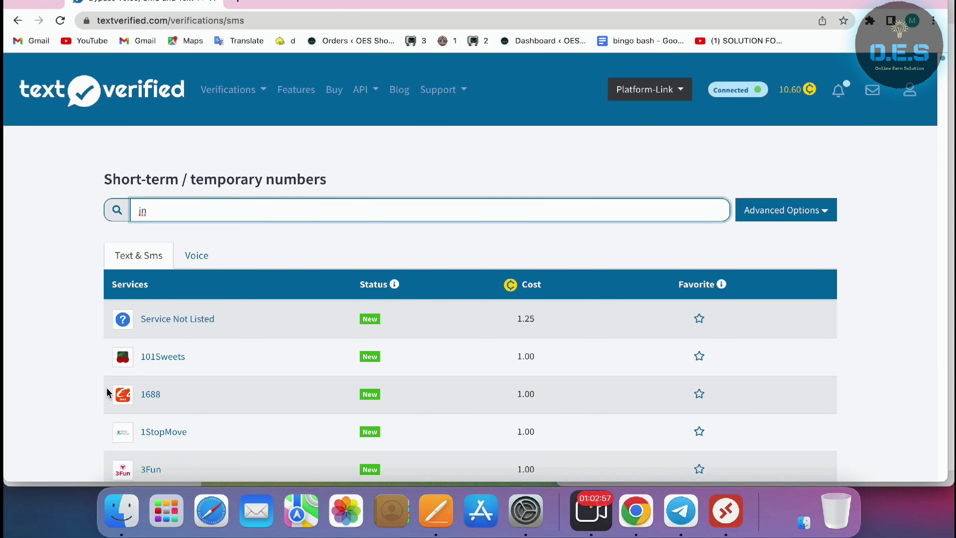
key(BackSpace)
text(u)
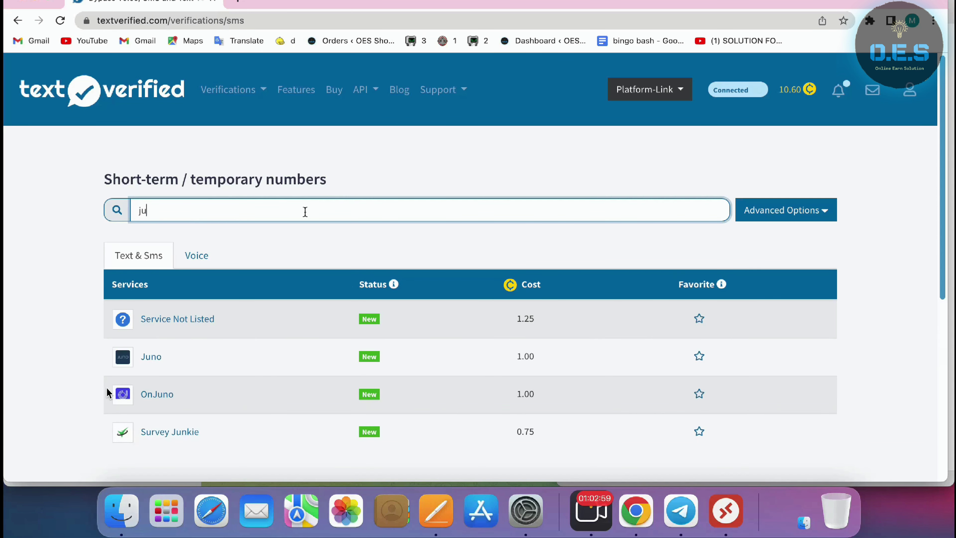
scroll(245, 339, down, 2)
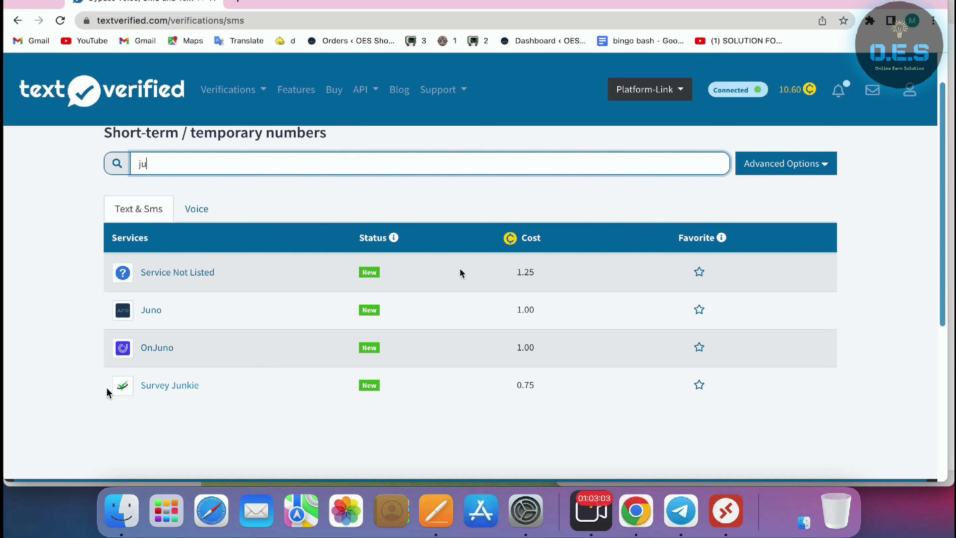
click(817, 164)
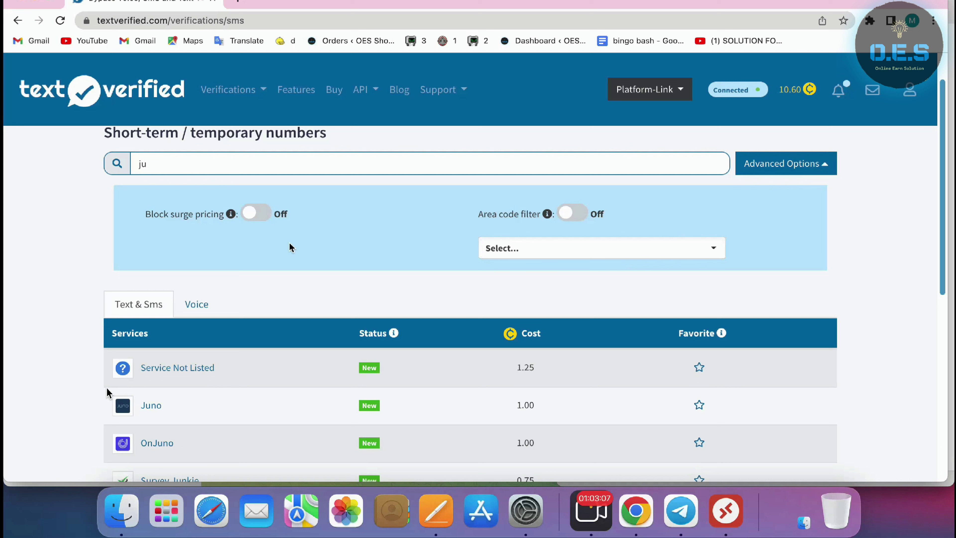
Toggle Block surge pricing on, then leave it switched off
click(254, 219)
mouse_move(235, 219)
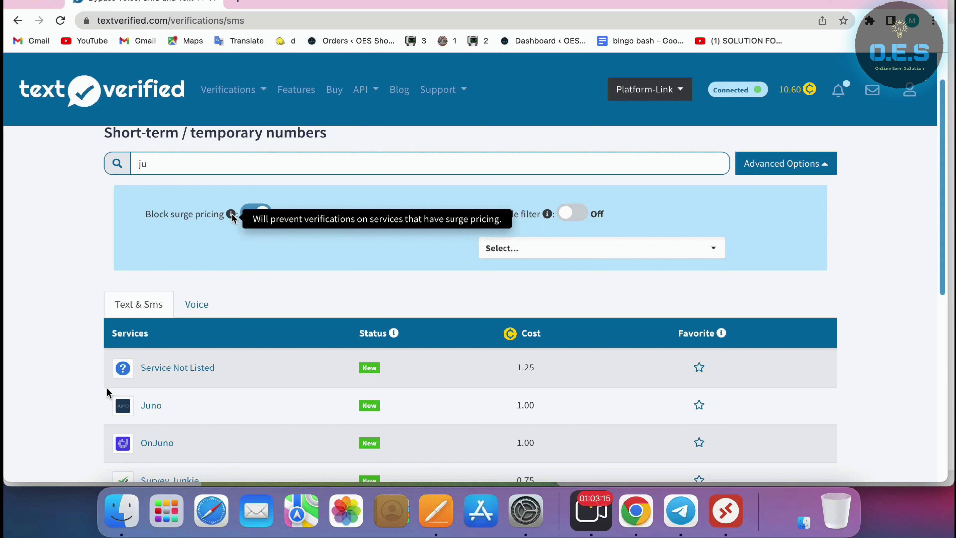
click(251, 213)
Switch on the area code filter, try an area code search for 'lo', then open Microsoft Remote Desktop
click(572, 213)
click(558, 251)
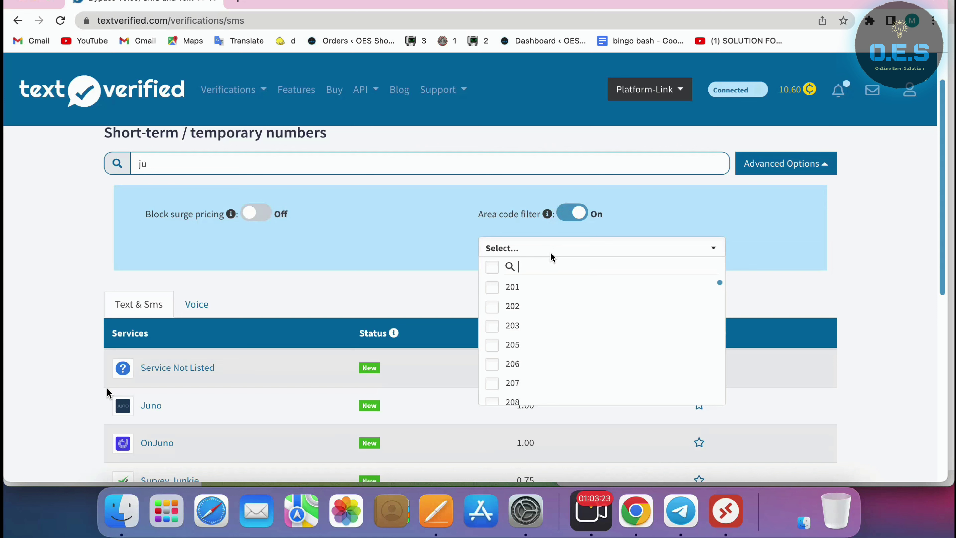
text(lo)
key(BackSpace)
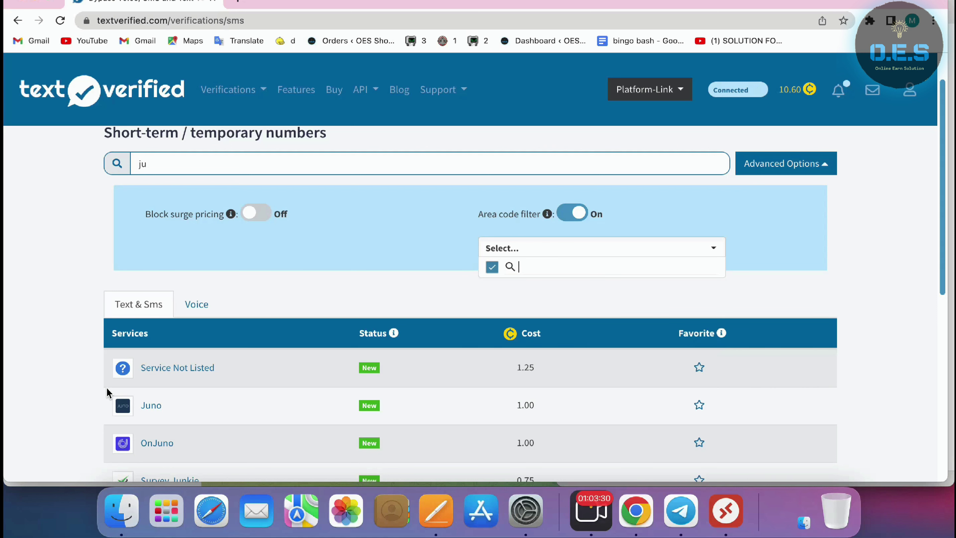
key(BackSpace)
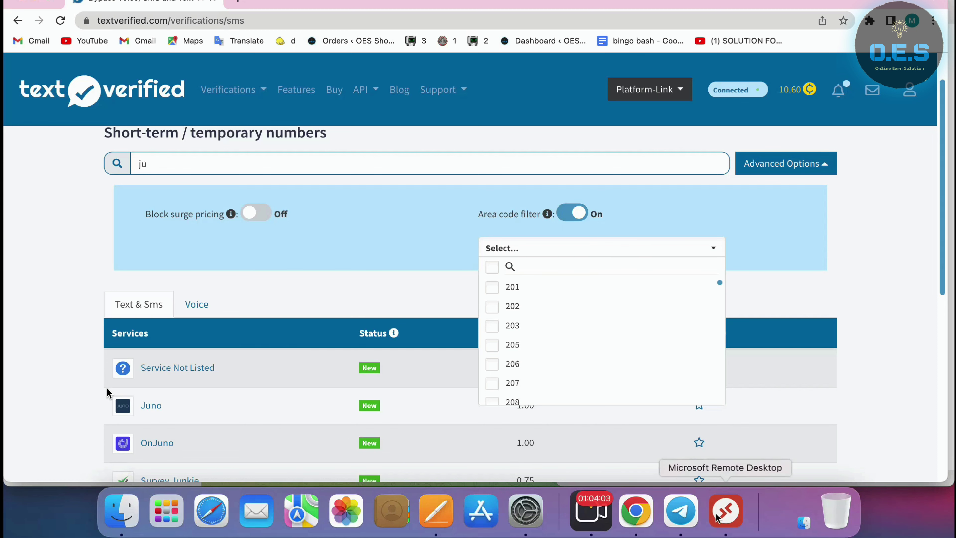
click(726, 510)
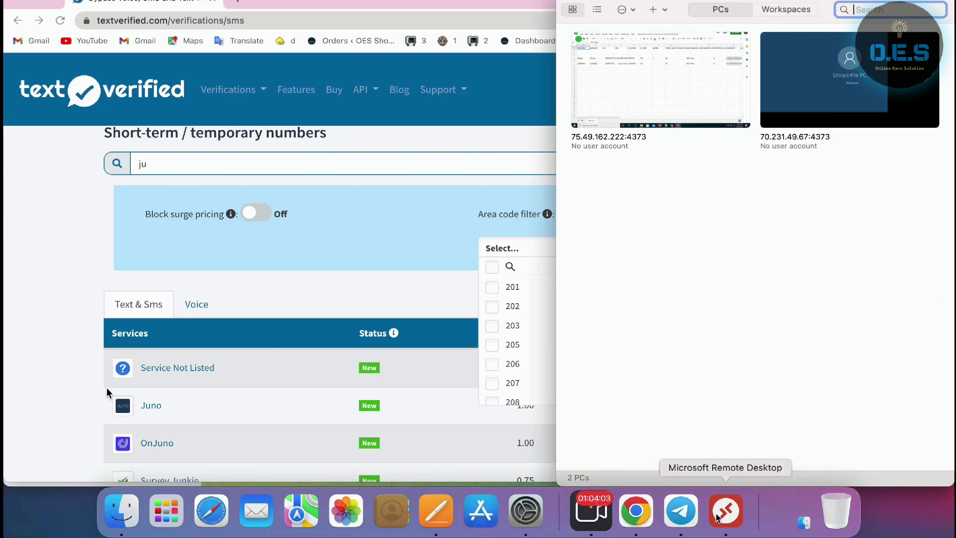
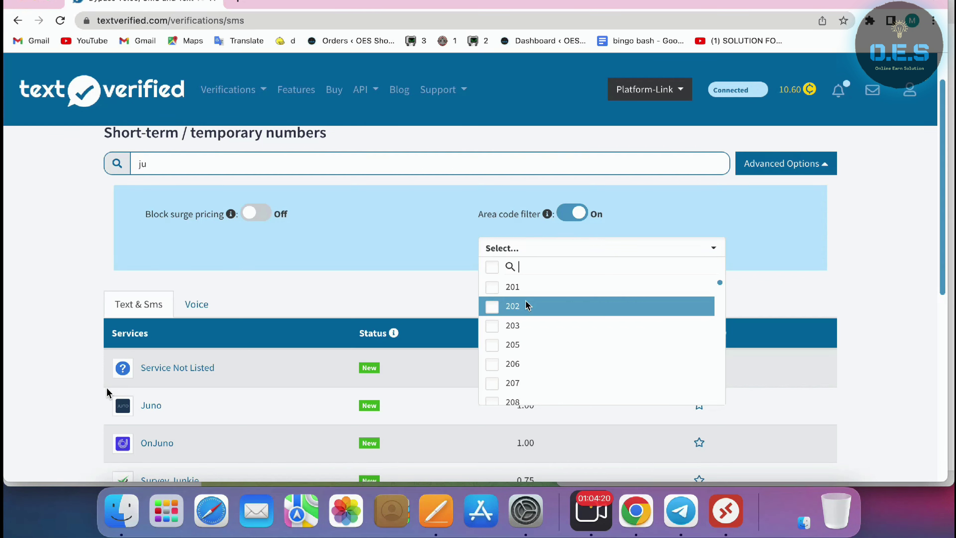
Filter numbers to area code 213 so Survey Junkie shows the filtered 1.20 price
text(213)
click(553, 289)
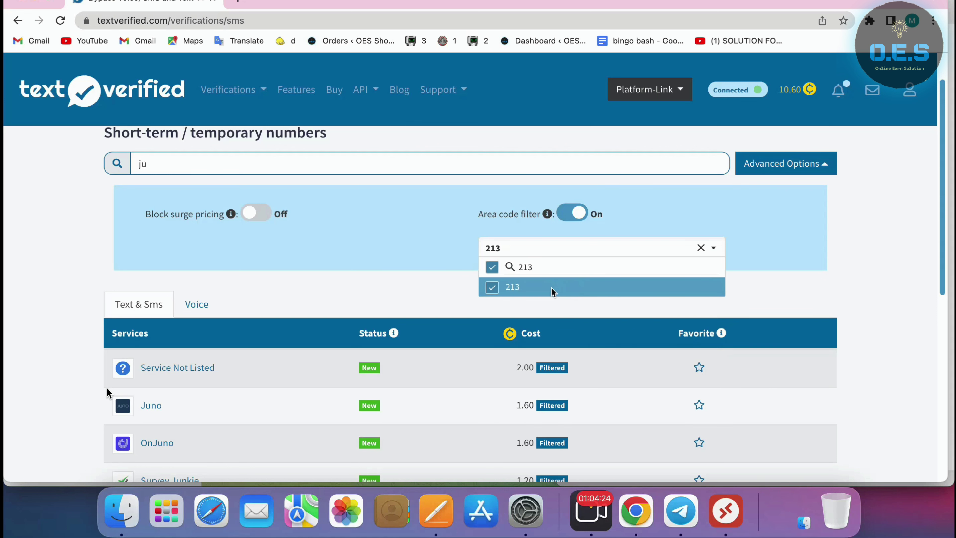
scroll(470, 343, down, 3)
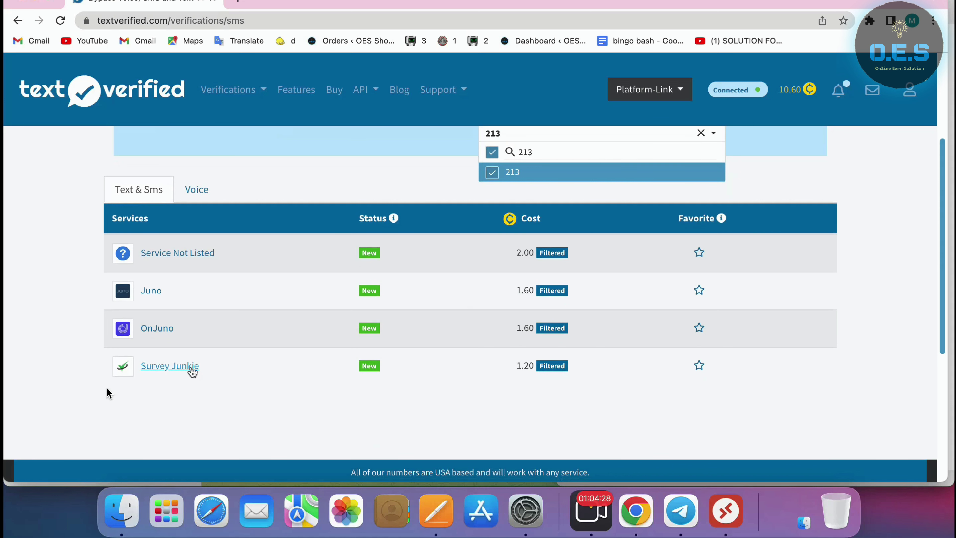
Request a Survey Junkie number under the area code filter, which reports none available
click(190, 368)
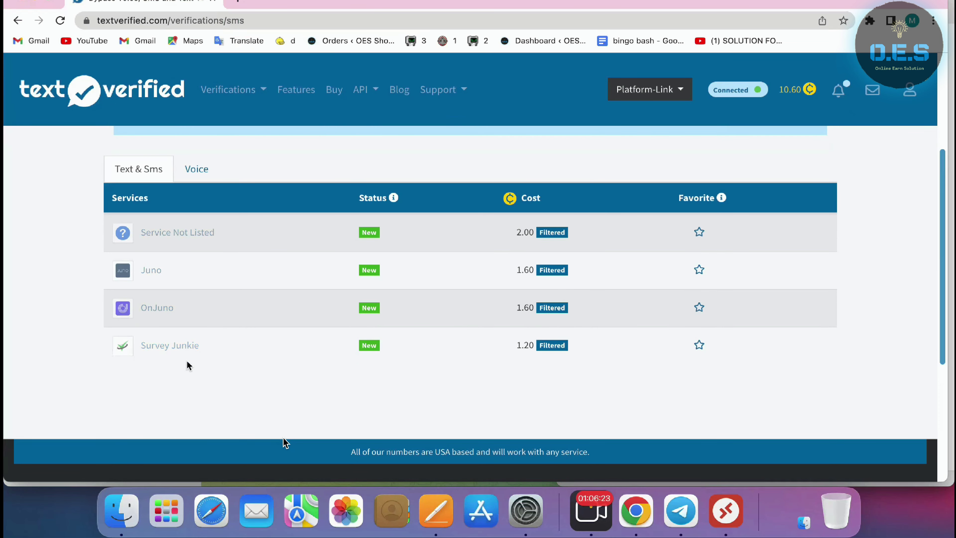
scroll(284, 442, up, 5)
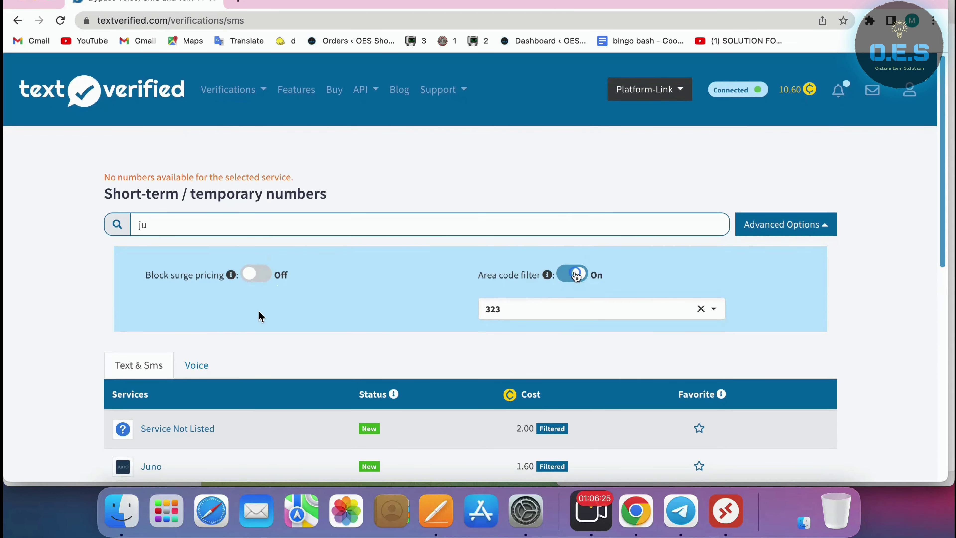
Turn off the area code filter and request a Survey Junkie number at 0.75
click(572, 274)
scroll(436, 329, down, 6)
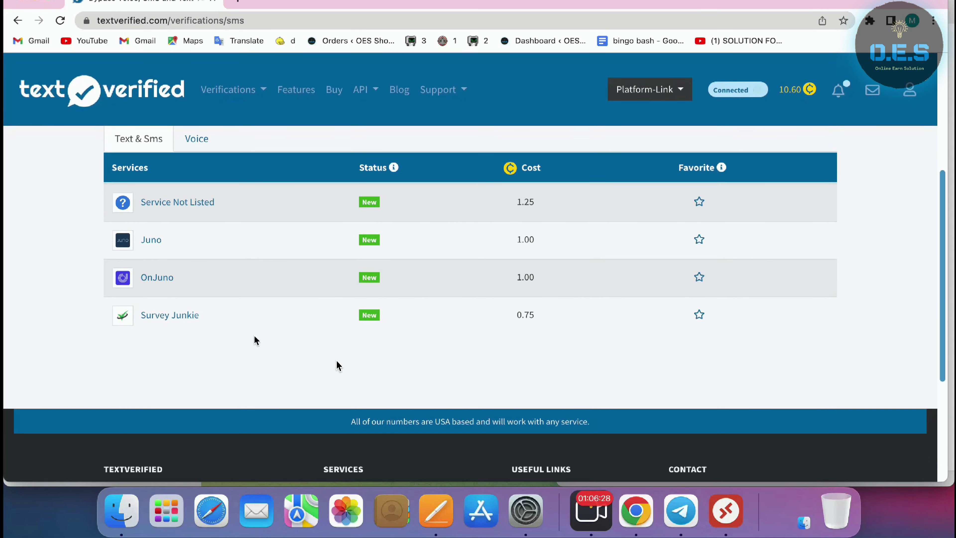
click(189, 318)
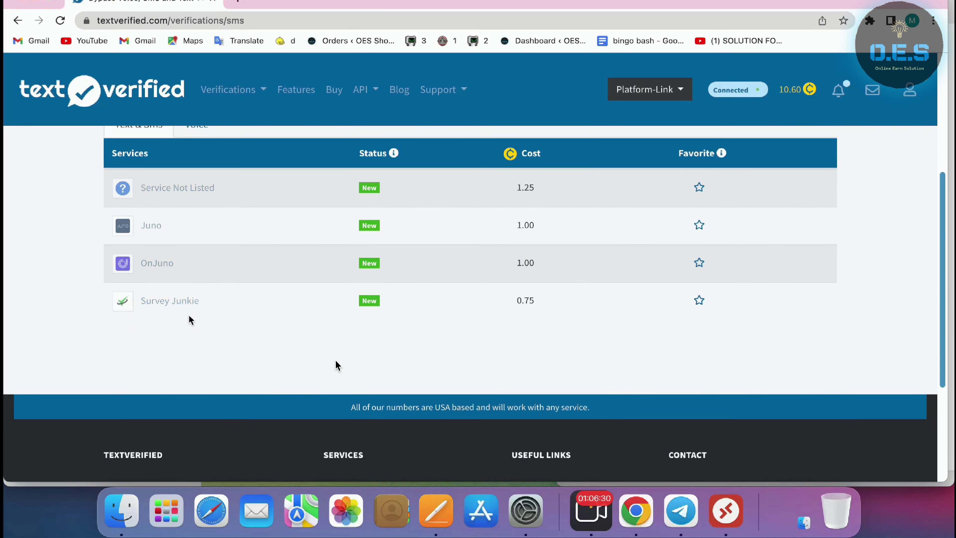
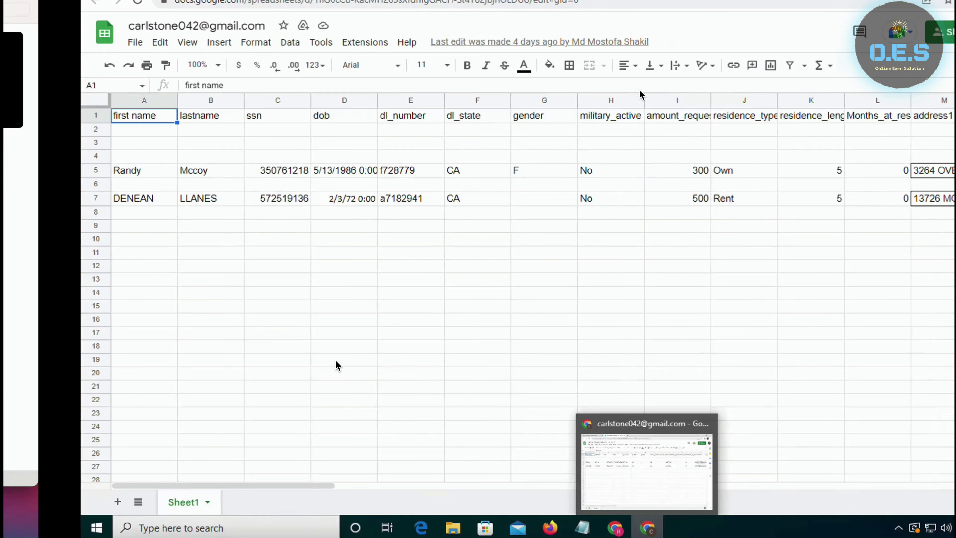
Switch from the spreadsheet back to the Survey Junkie browser window
click(617, 529)
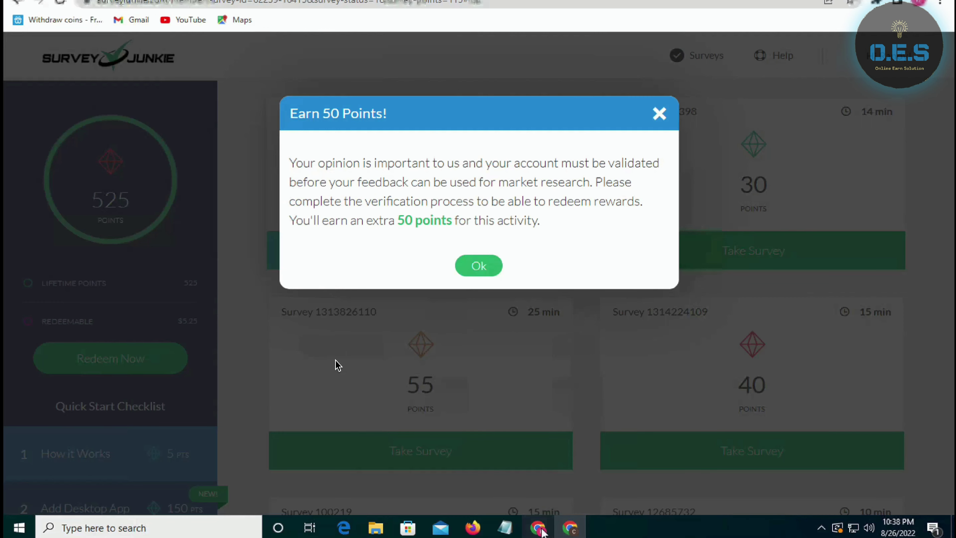
Dismiss the 50-points notice and paste the temporary US phone number into Phone Number
click(481, 268)
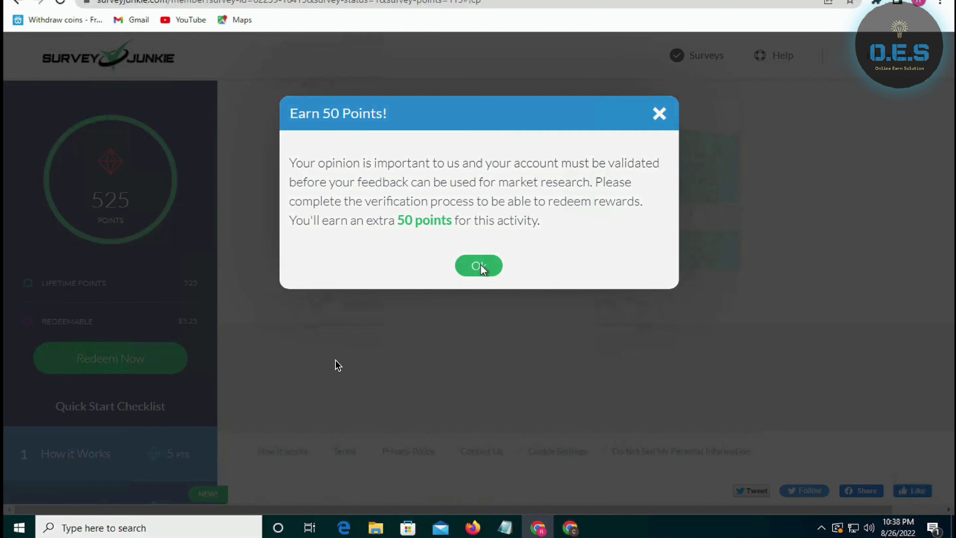
click(519, 418)
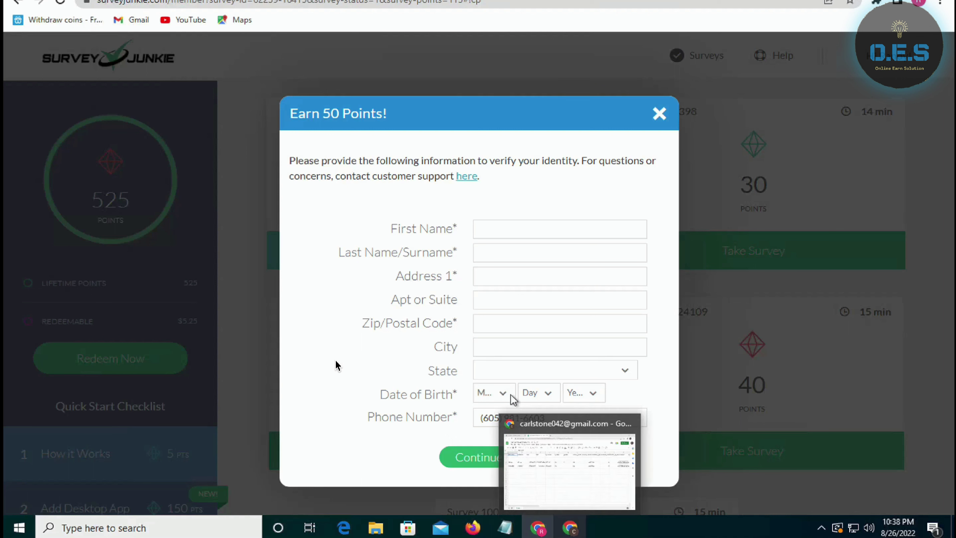
Set the birth date to month 5, day 13 with its year, and State to California
click(505, 393)
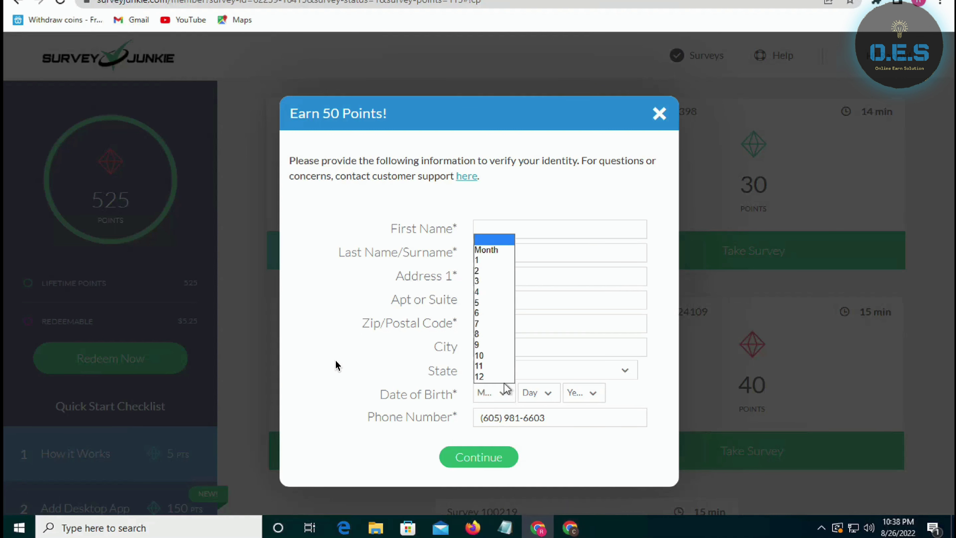
click(481, 303)
click(545, 394)
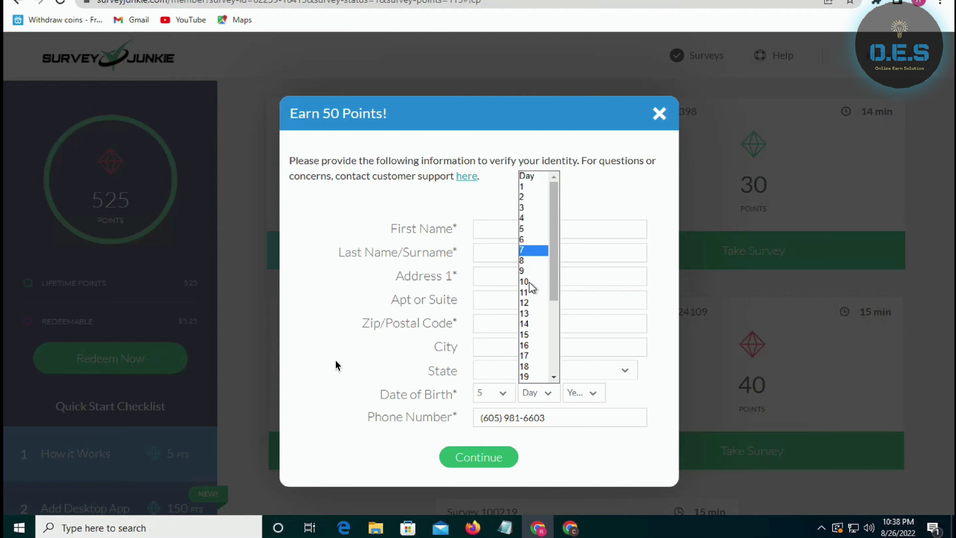
click(531, 314)
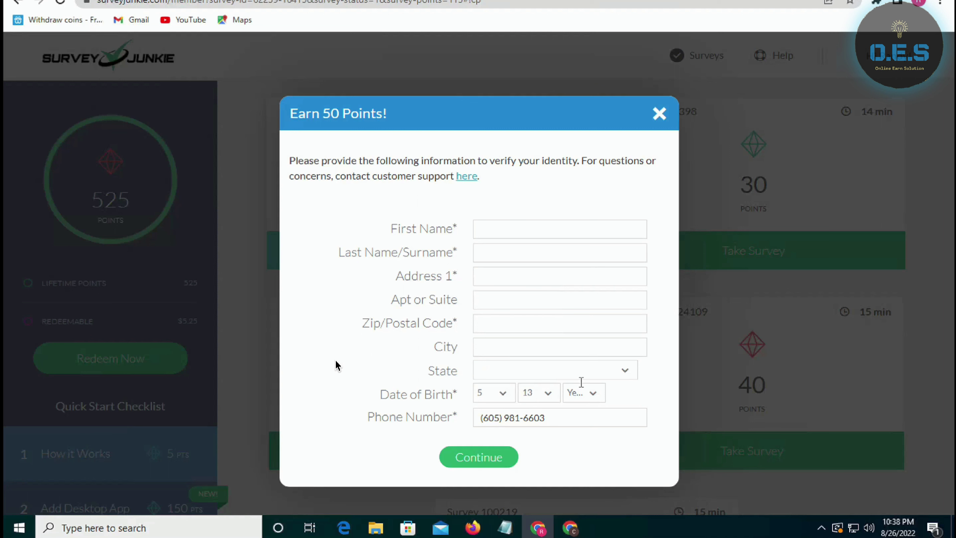
click(587, 393)
scroll(575, 296, down, 7)
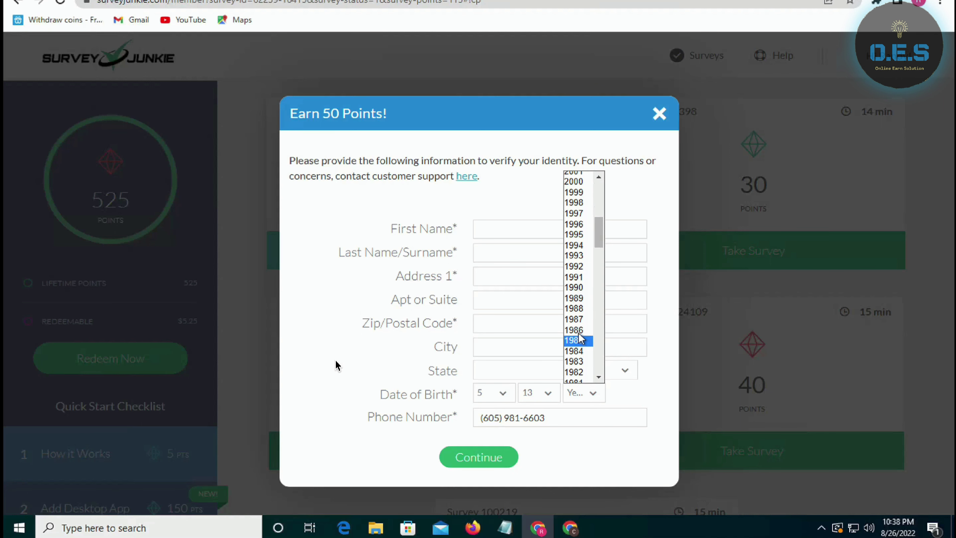
click(576, 335)
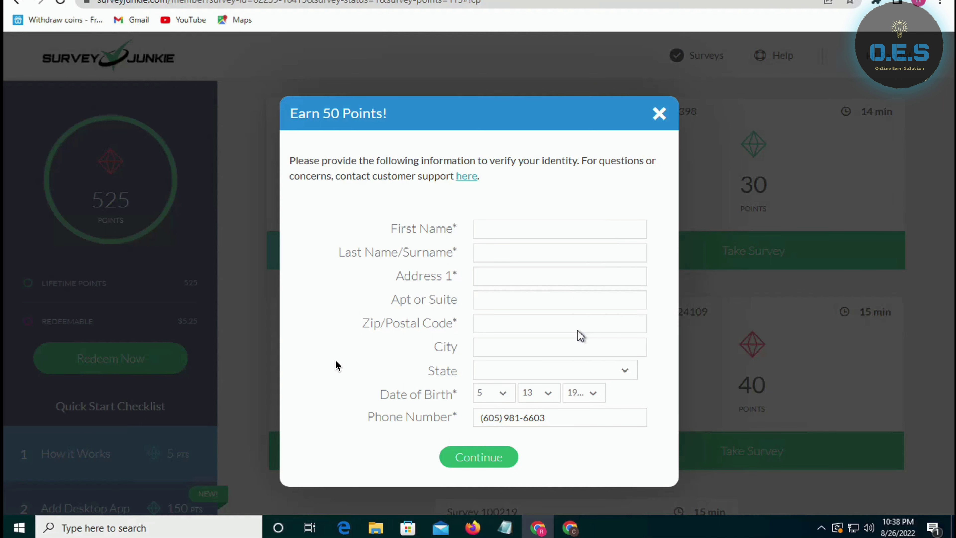
click(542, 370)
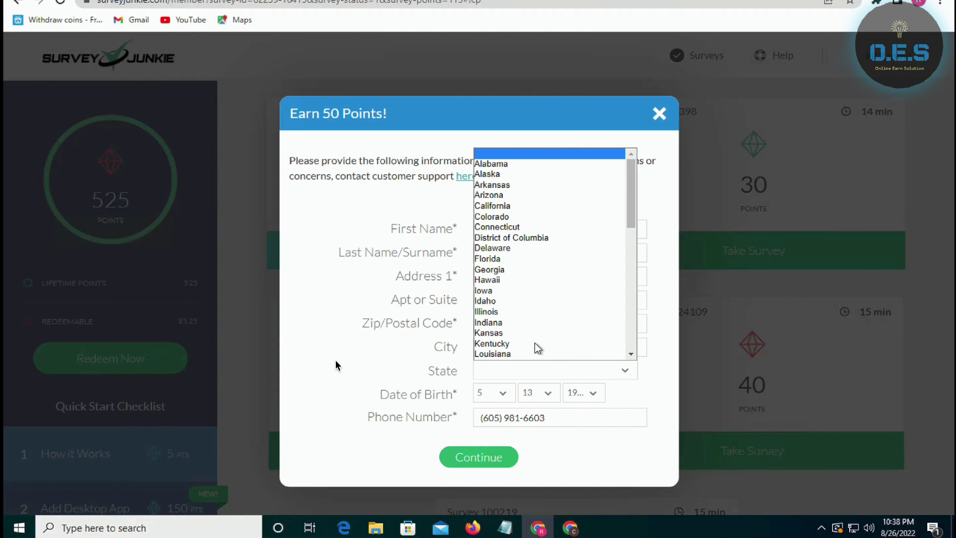
click(504, 207)
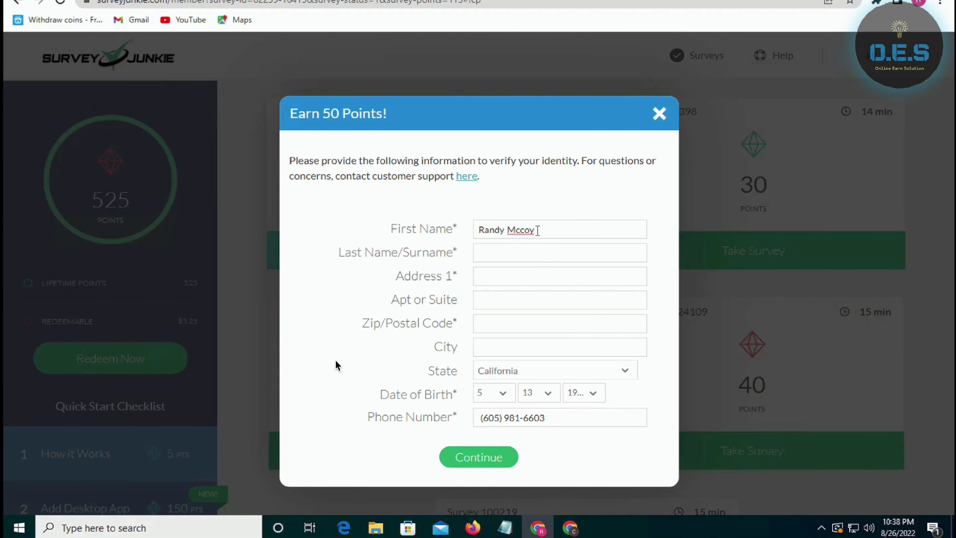
Split the pasted full name: first name in First Name, surname in Last Name
double_click(510, 230)
key(ctrl+c)
key(BackSpace)
click(496, 253)
key(ctrl+v)
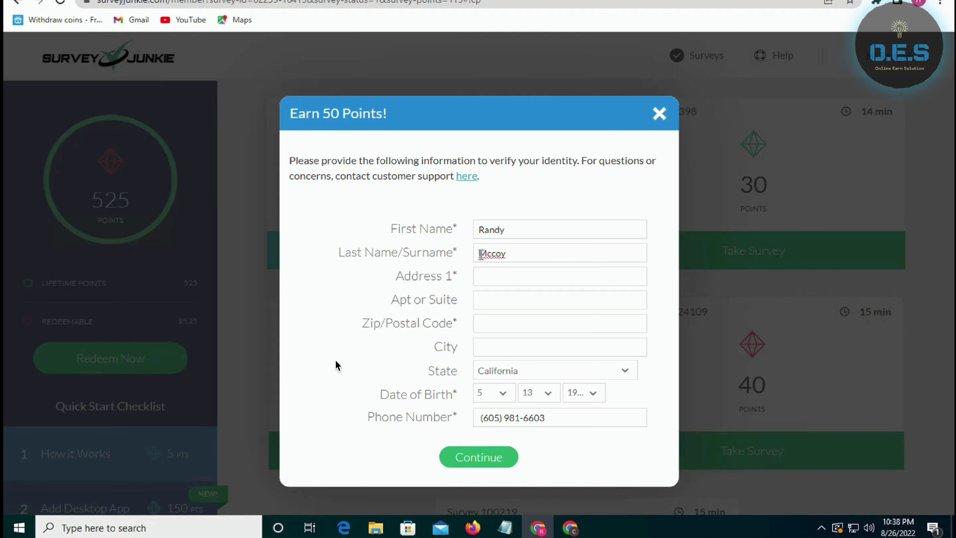
click(532, 237)
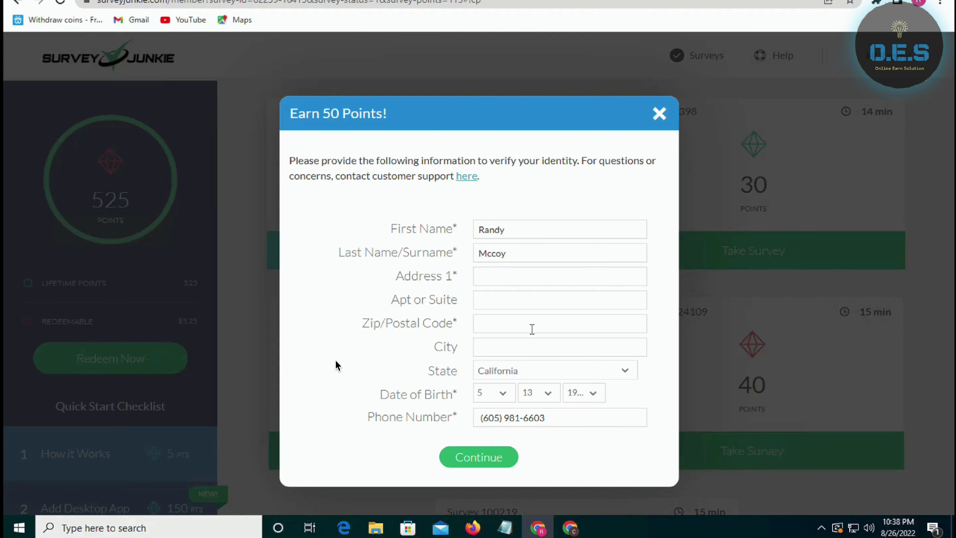
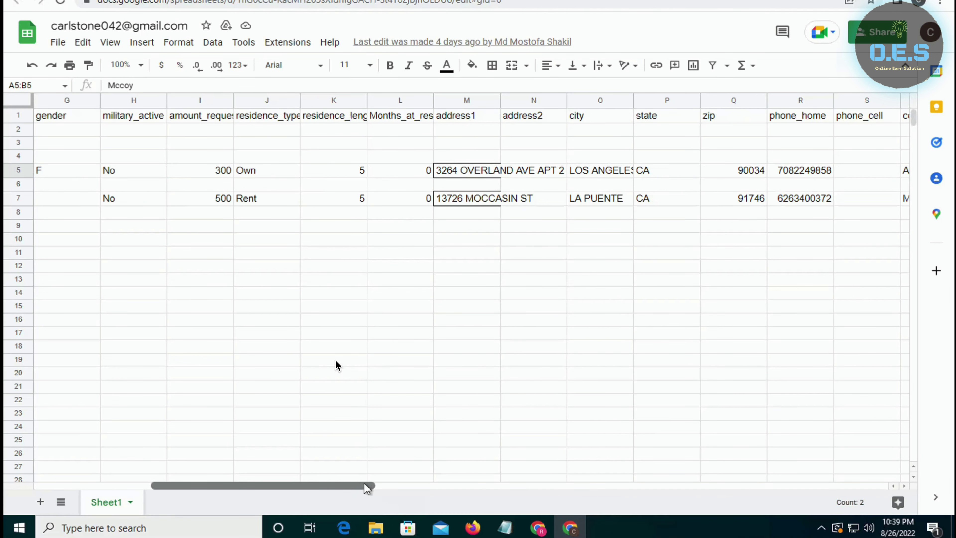
Copy the street address from row 5 into the Earn 50 Points identity form and submit it
click(463, 172)
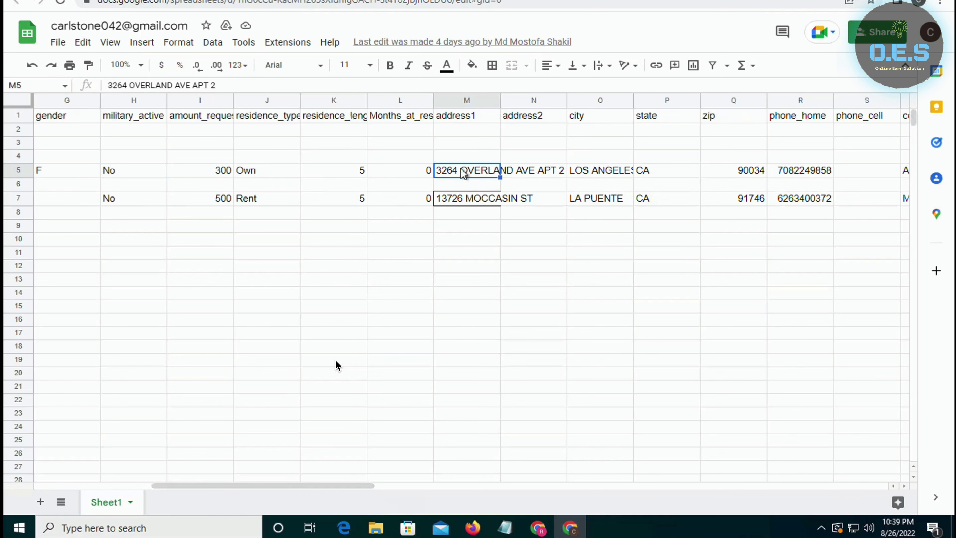
click(538, 528)
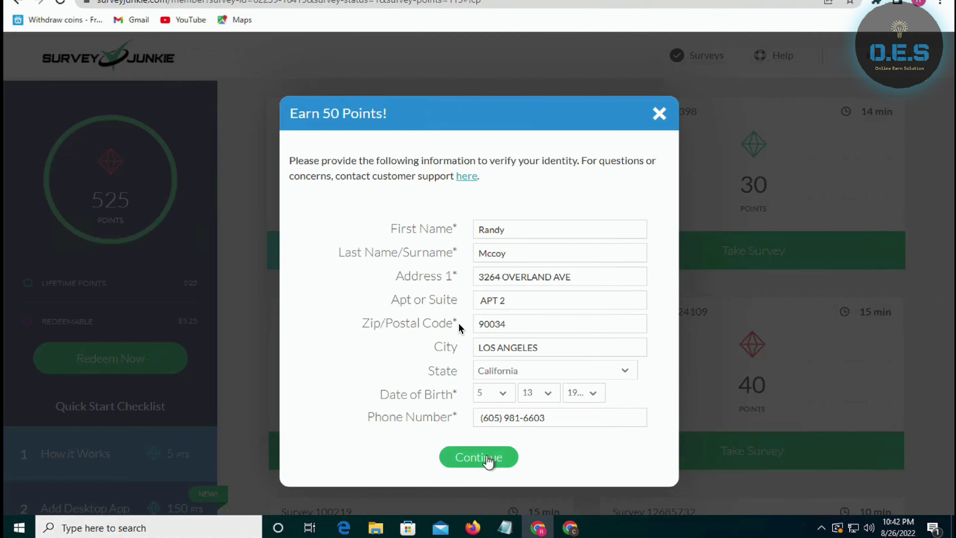
click(487, 457)
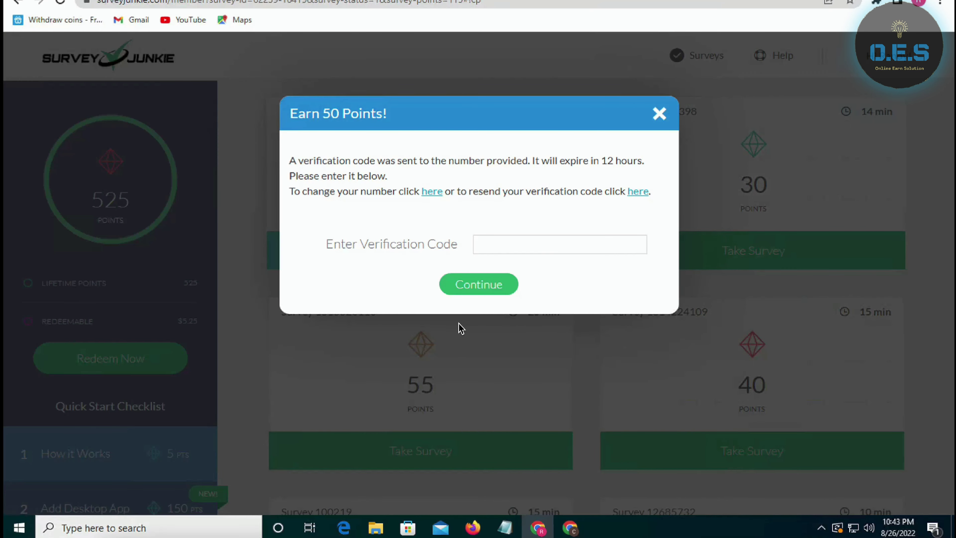
Reload the TextVerified number page to fetch the incoming Survey Junkie SMS
mouse_move(587, 523)
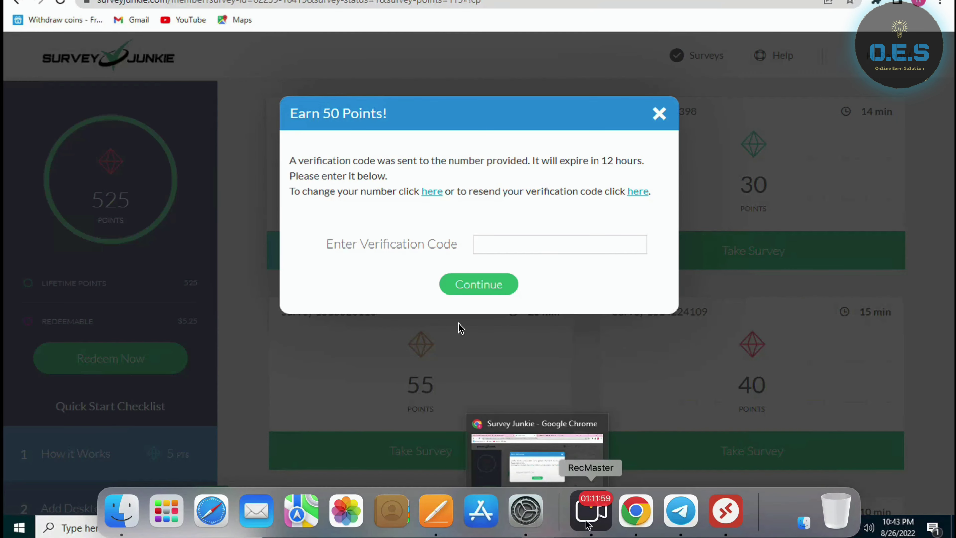
click(636, 518)
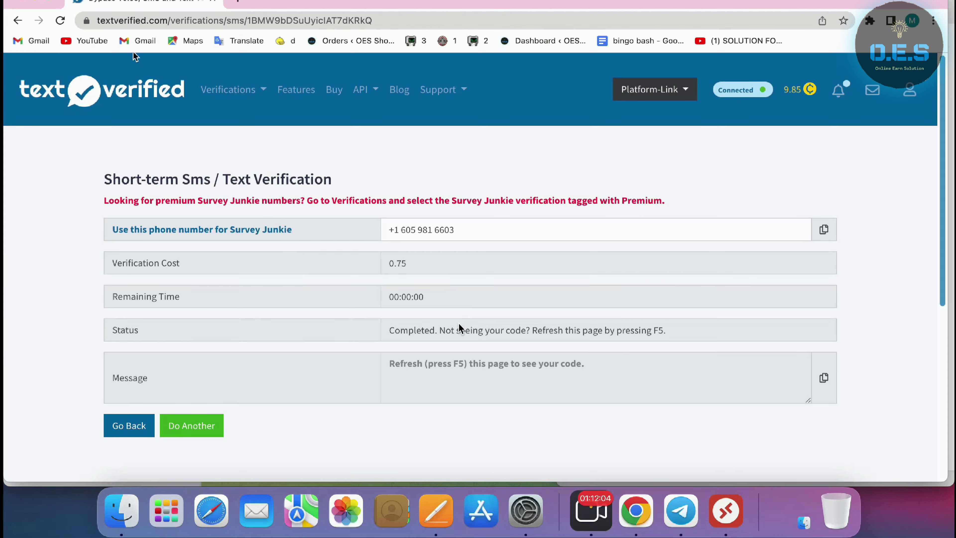
click(61, 21)
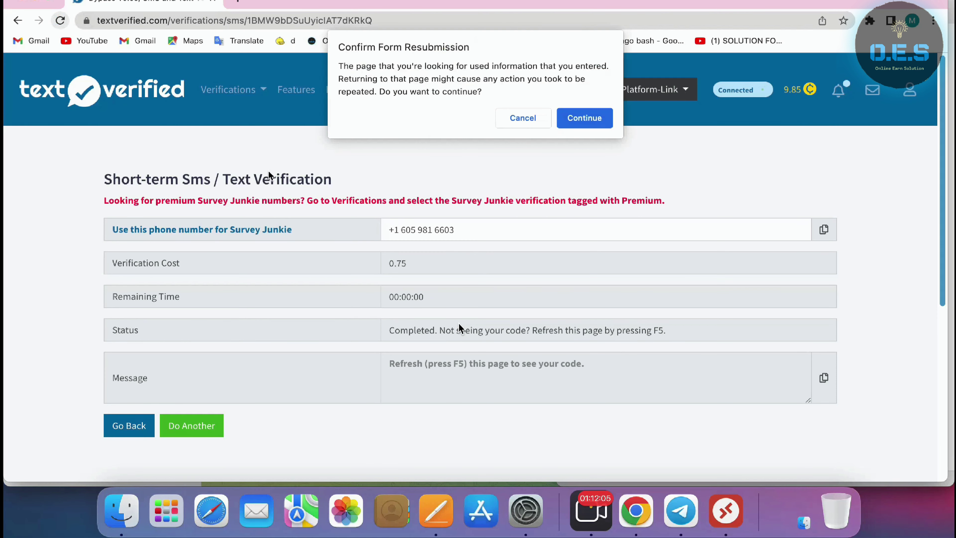
click(579, 120)
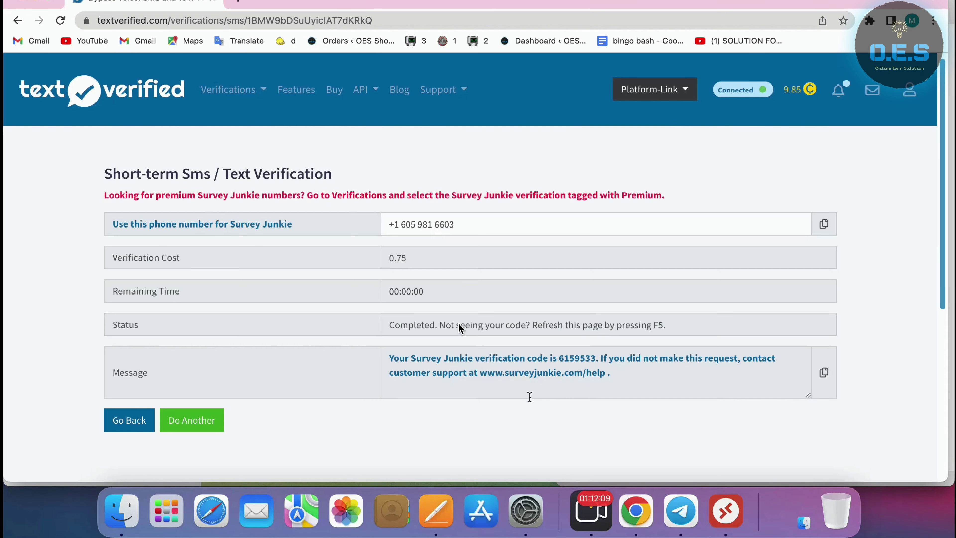
Copy the verification message and reconnect to the remote PC running Survey Junkie
click(823, 372)
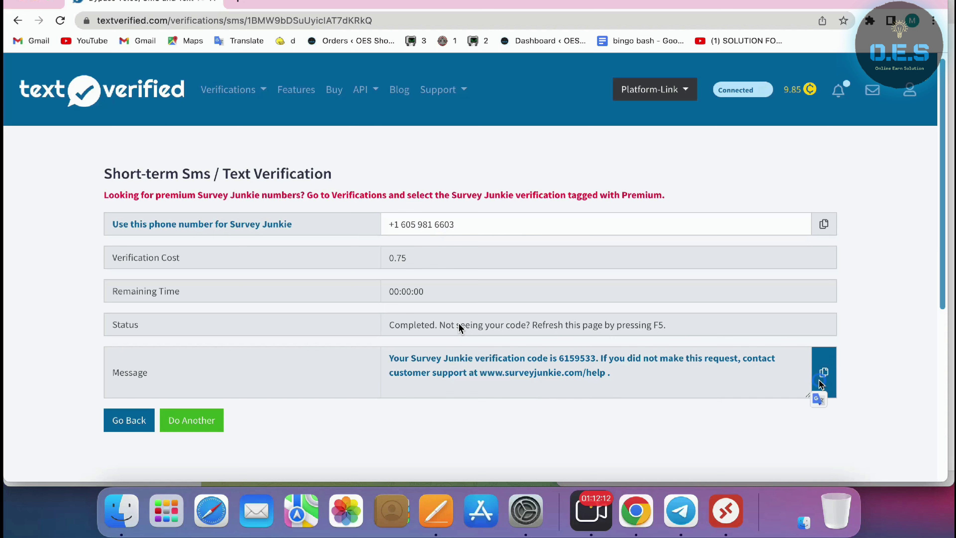
click(726, 511)
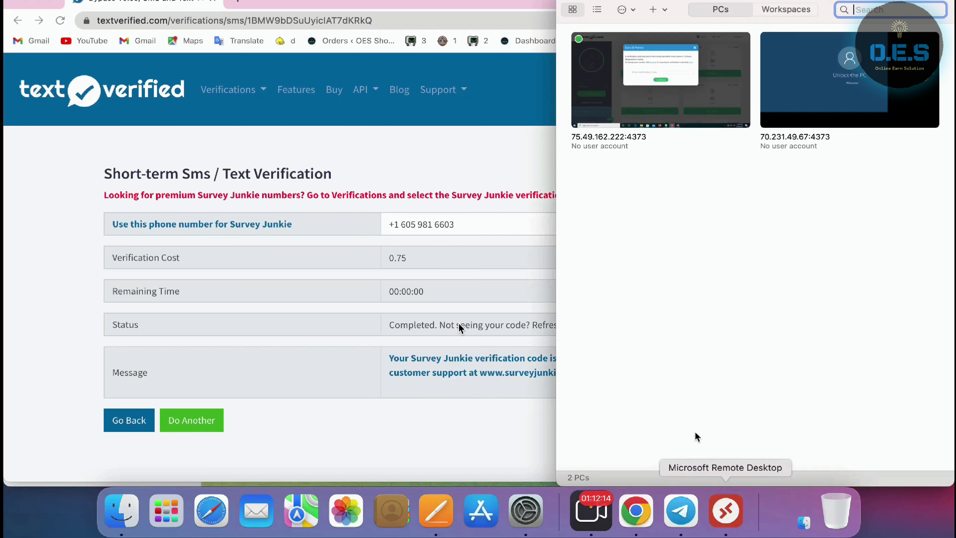
double_click(688, 112)
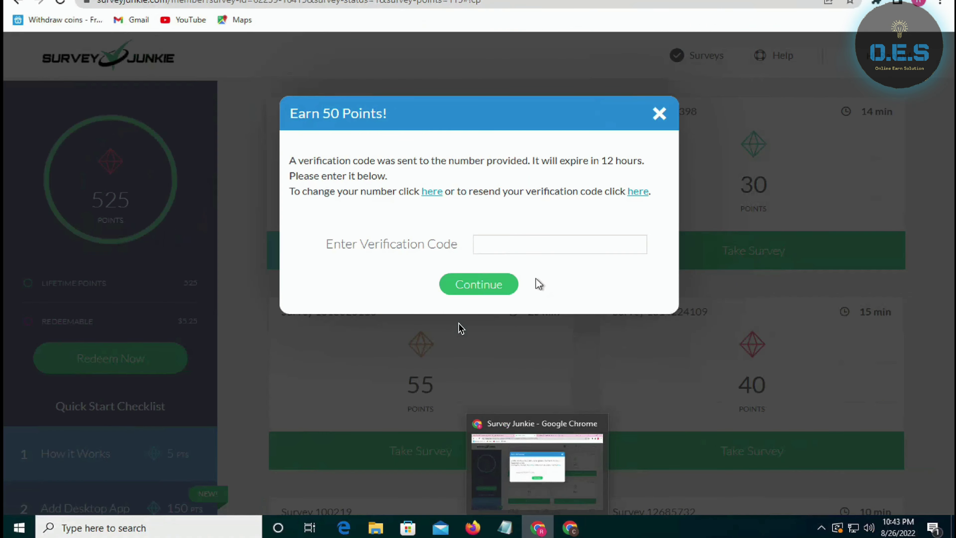
Paste the SMS verification code into the Enter Verification Code field and submit it
click(563, 251)
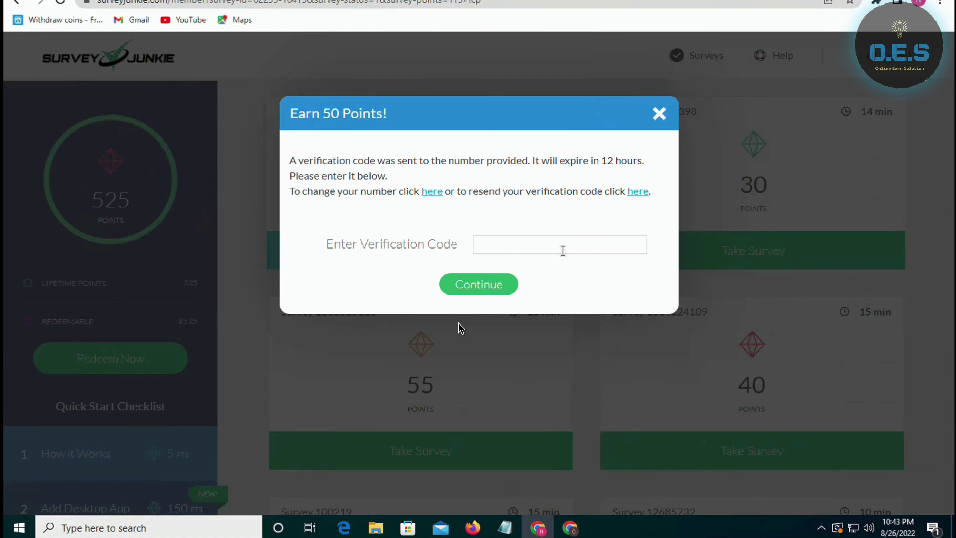
key(ctrl+v)
click(509, 285)
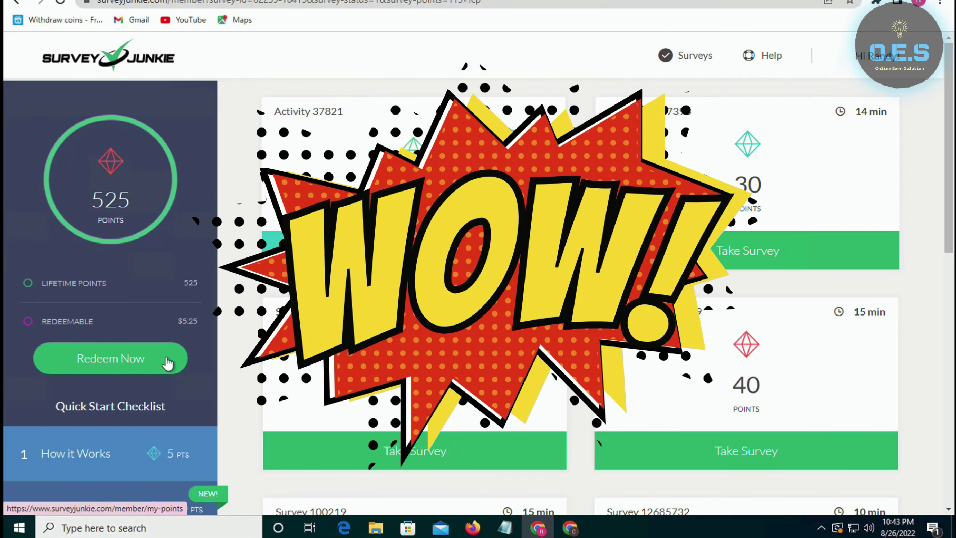
Reach My Points via Redeem Now, past the Google sign-in, and scroll to Bank Transfer
click(167, 362)
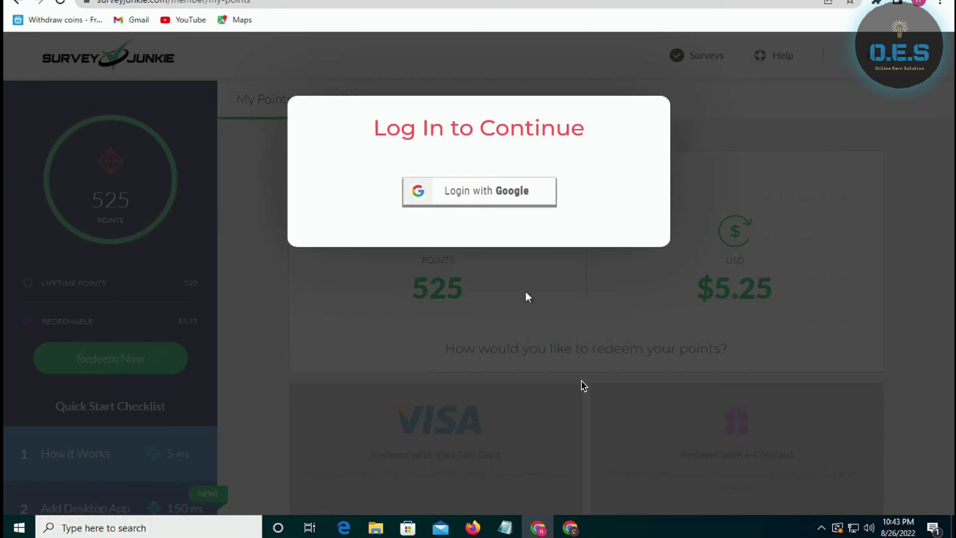
click(529, 192)
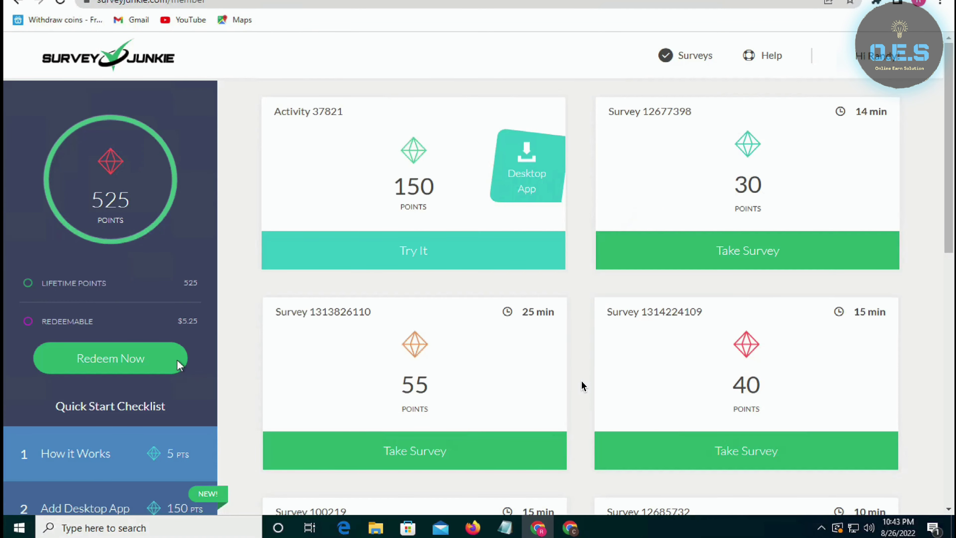
click(181, 363)
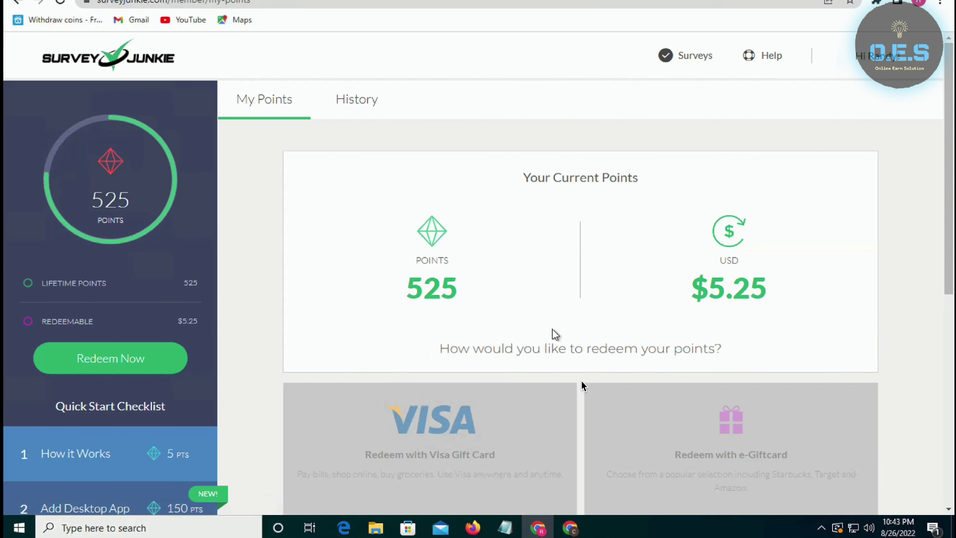
scroll(582, 385, down, 10)
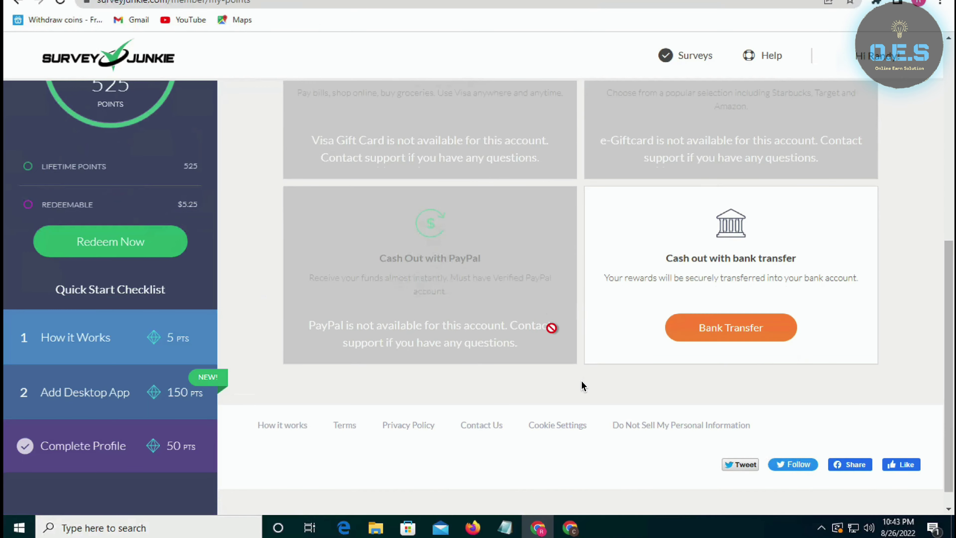
scroll(582, 385, up, 10)
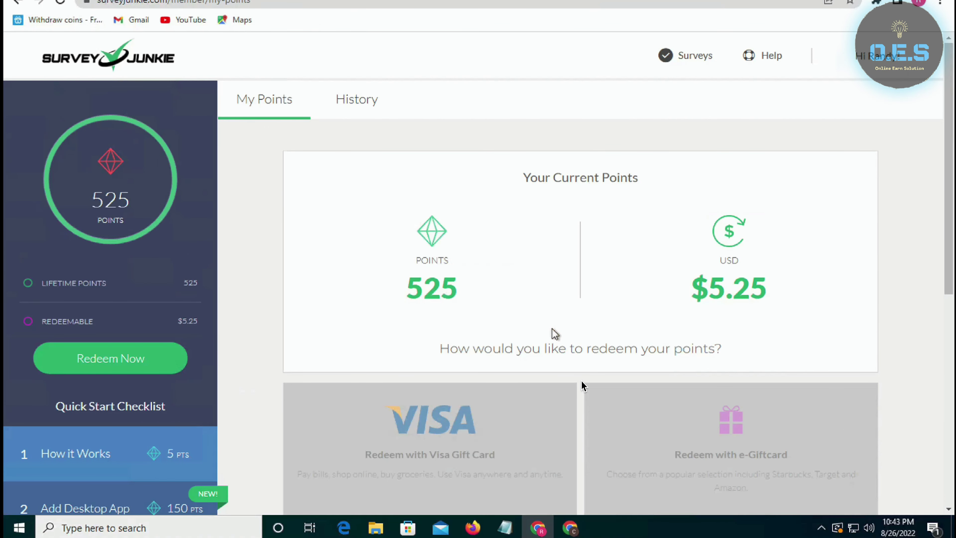
scroll(582, 385, down, 10)
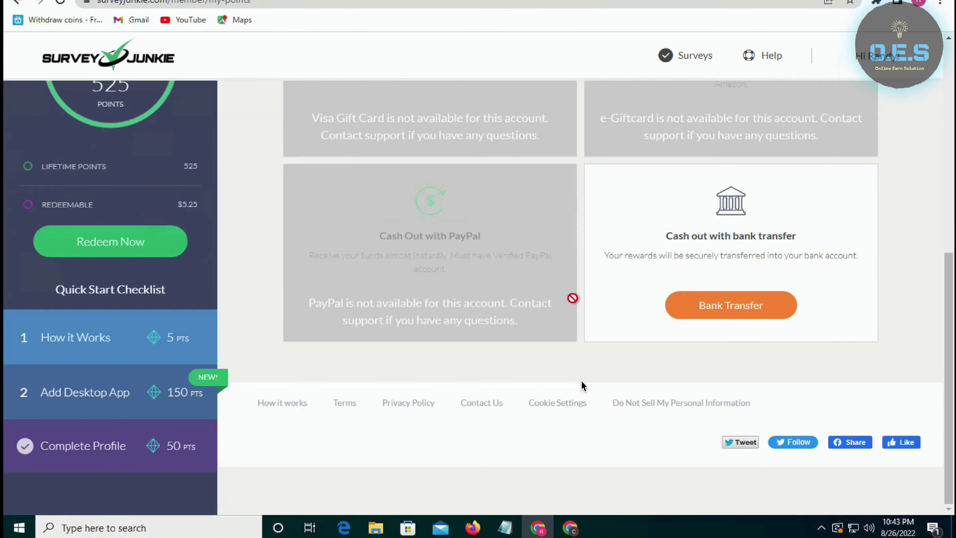